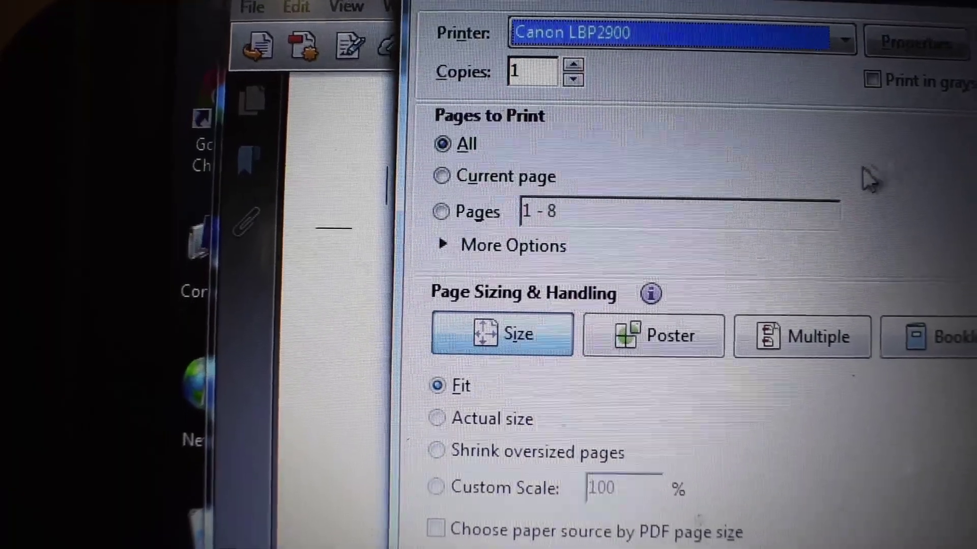
# Set Odd or Even Pages to 'Odd pages only' under More Options
pyautogui.click(436, 224)
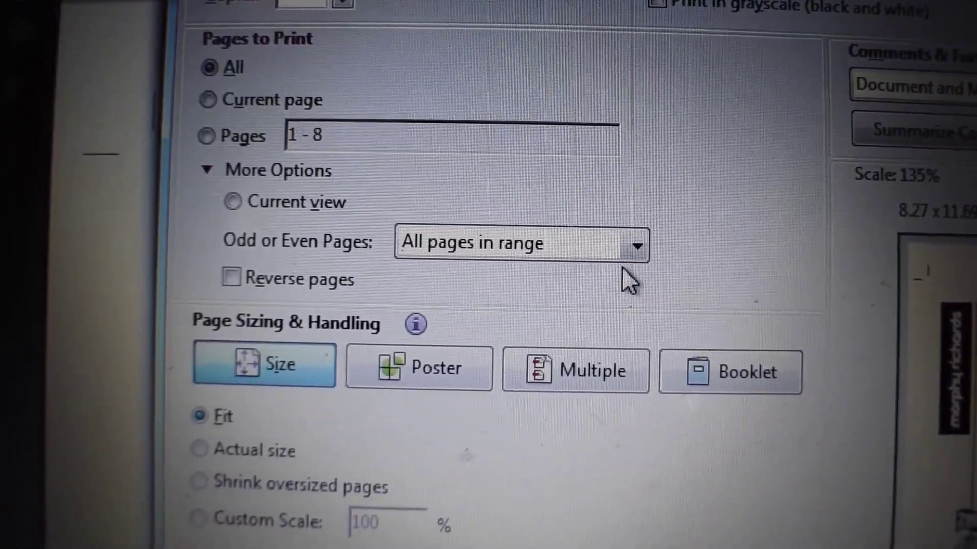
pyautogui.click(628, 251)
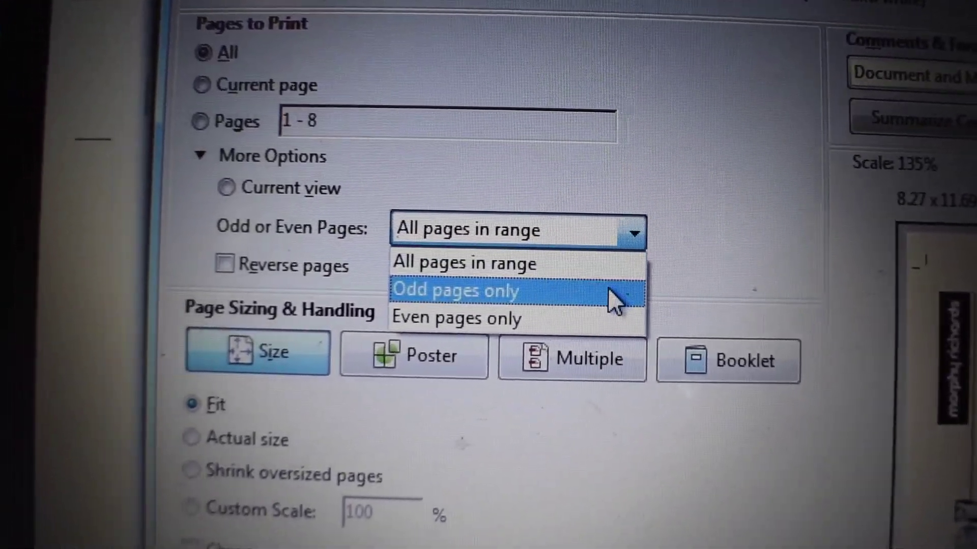
pyautogui.click(587, 298)
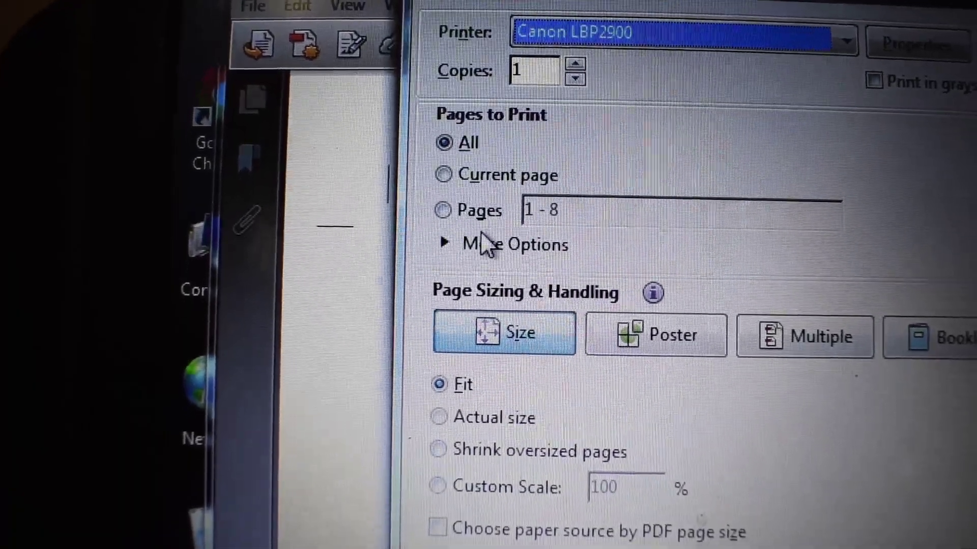
# Set Odd or Even Pages to 'Even pages only' under More Options
pyautogui.click(444, 243)
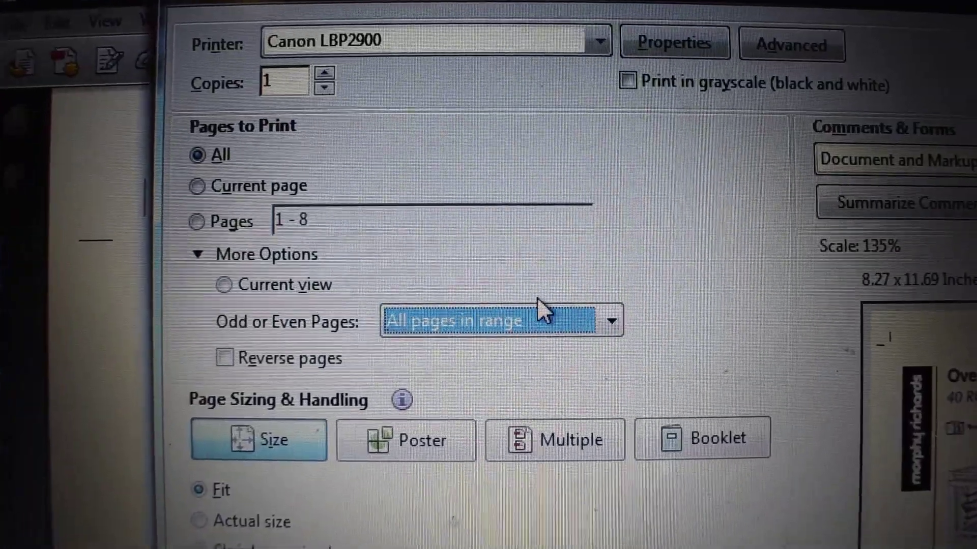
pyautogui.click(503, 324)
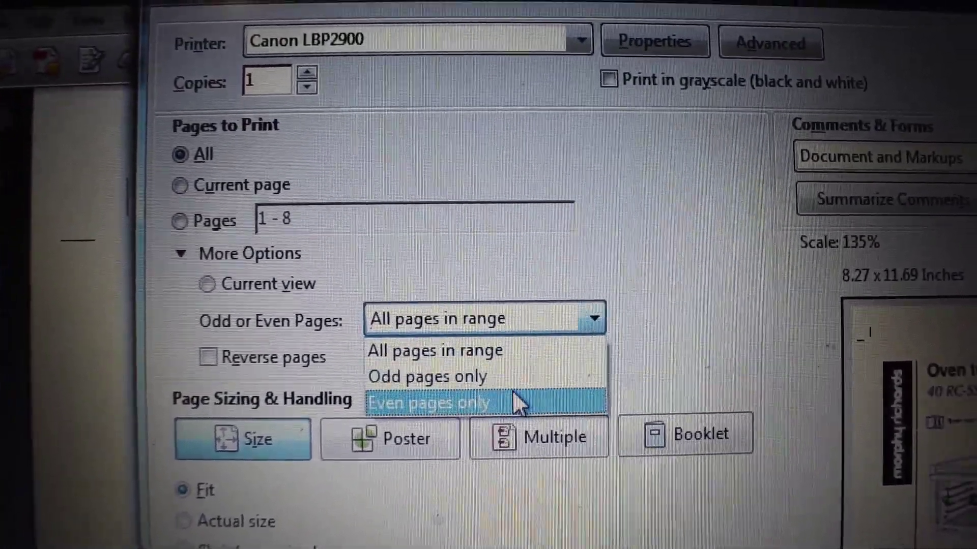
pyautogui.click(506, 407)
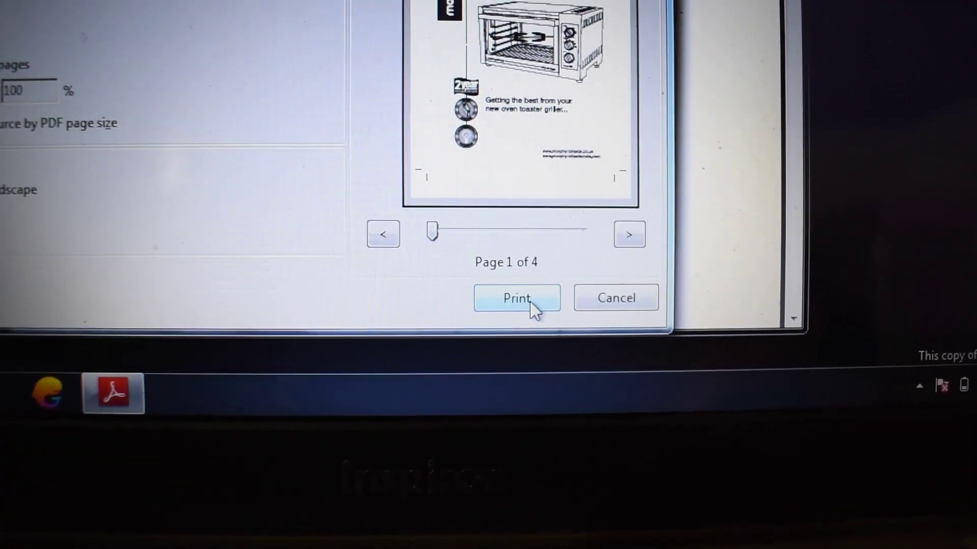